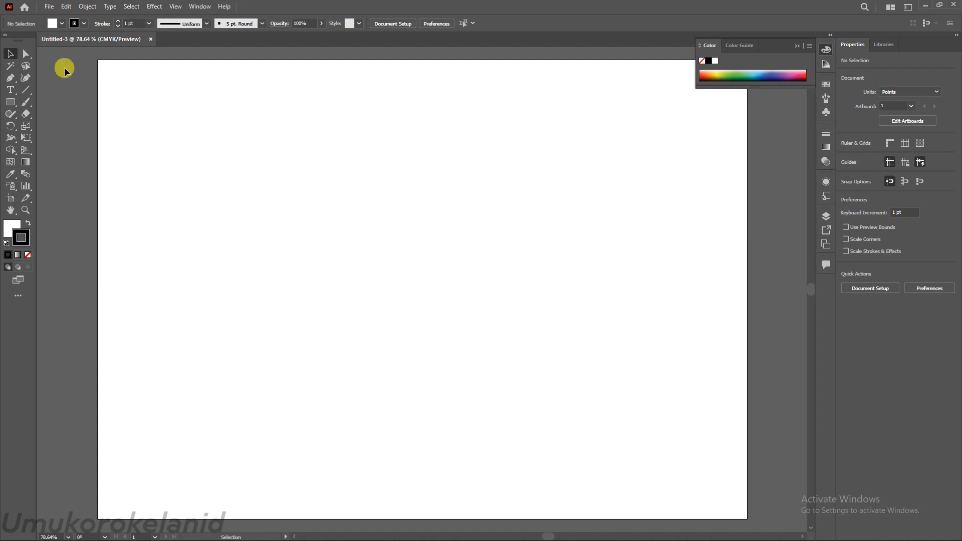
- Draw a rectangle about 151 pt wide and 193 pt high in the upper-left area of the artboard
left_click(10, 105)
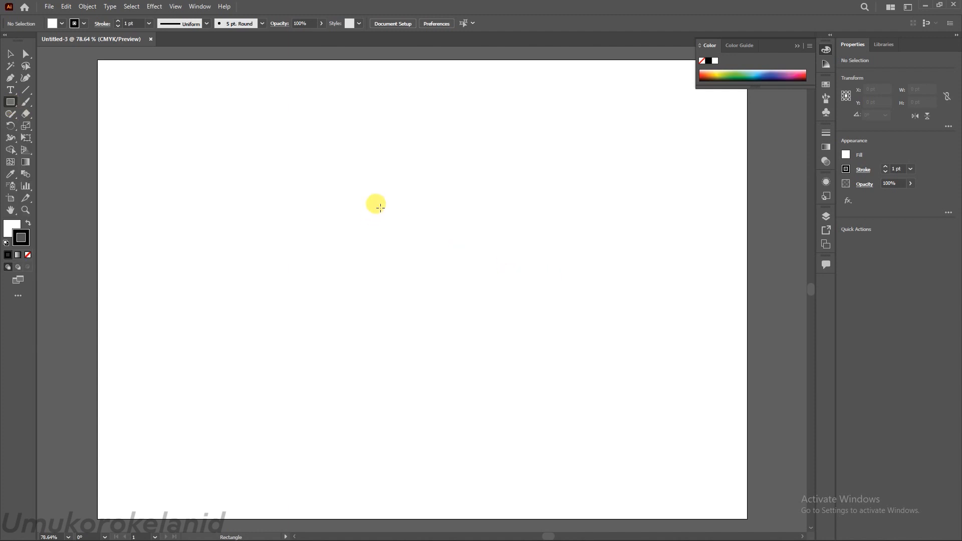
left_click_drag(184, 148, 301, 297)
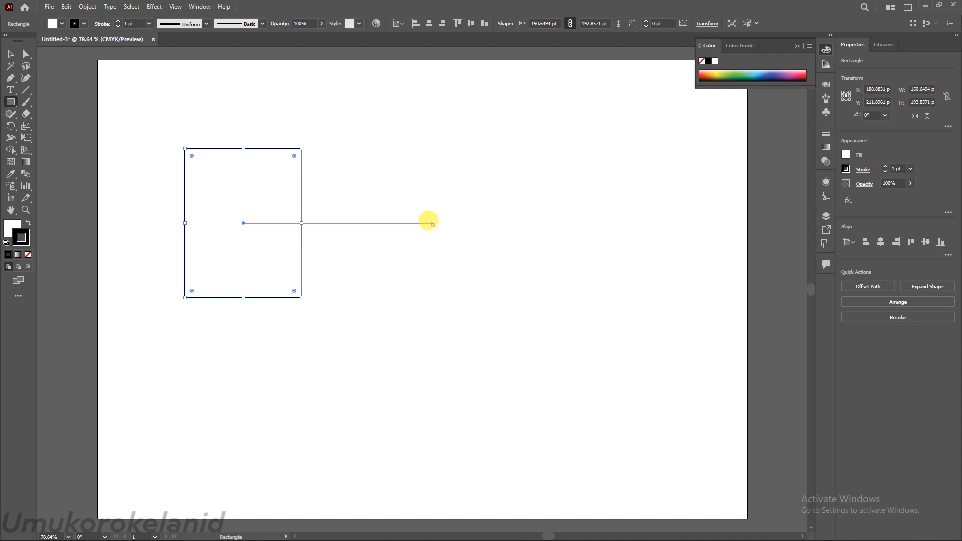
- Create a second rectangle with exact dimensions of 10 pt by 10 pt, beside the large rectangle
left_click(433, 225)
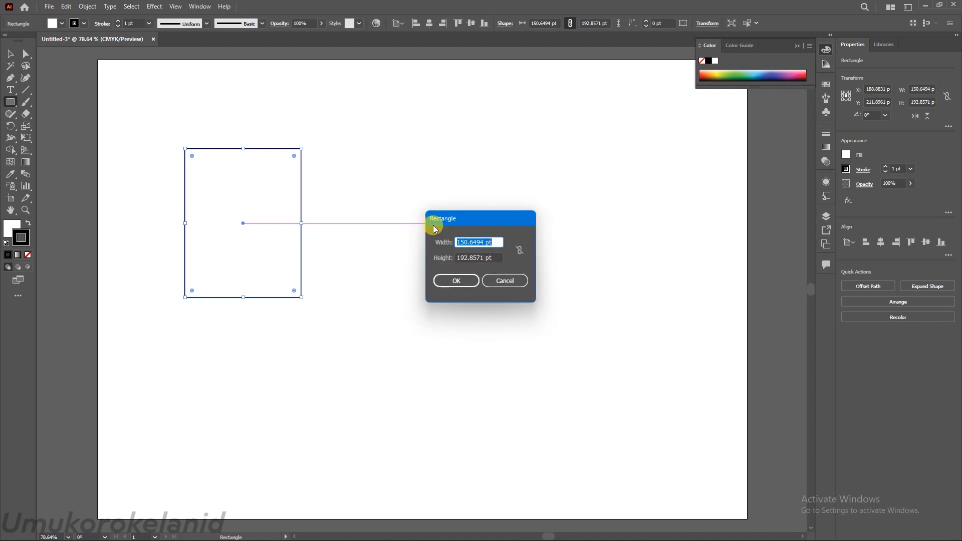
type("10")
key("Tab")
type("10")
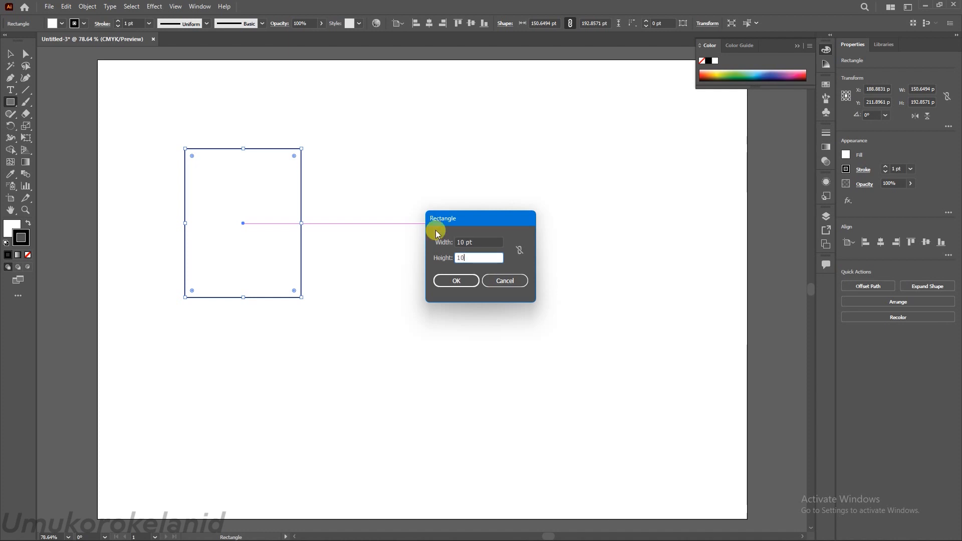
left_click(458, 281)
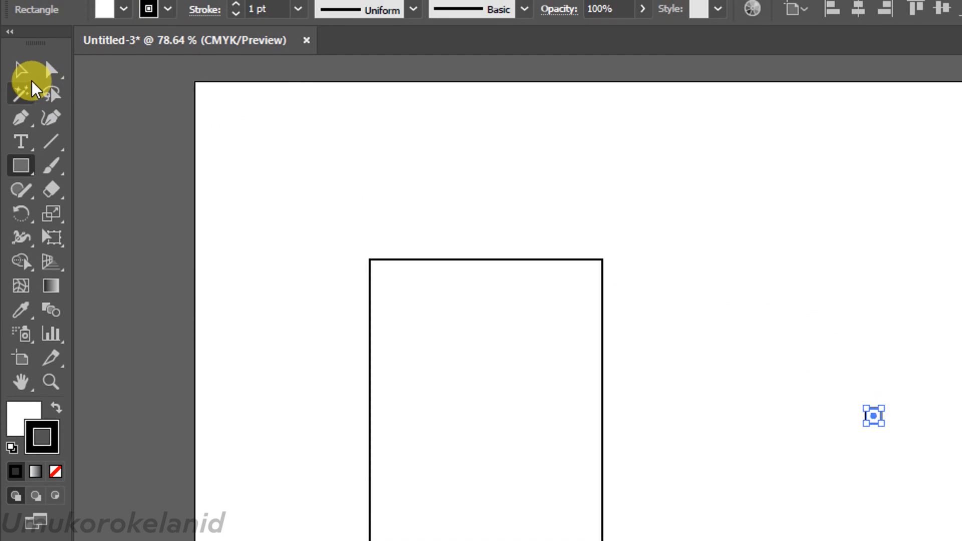
- Try to enlarge the 10 pt square from its upper-right corner, both freely and proportionally, and undo the resizing
left_click(28, 81)
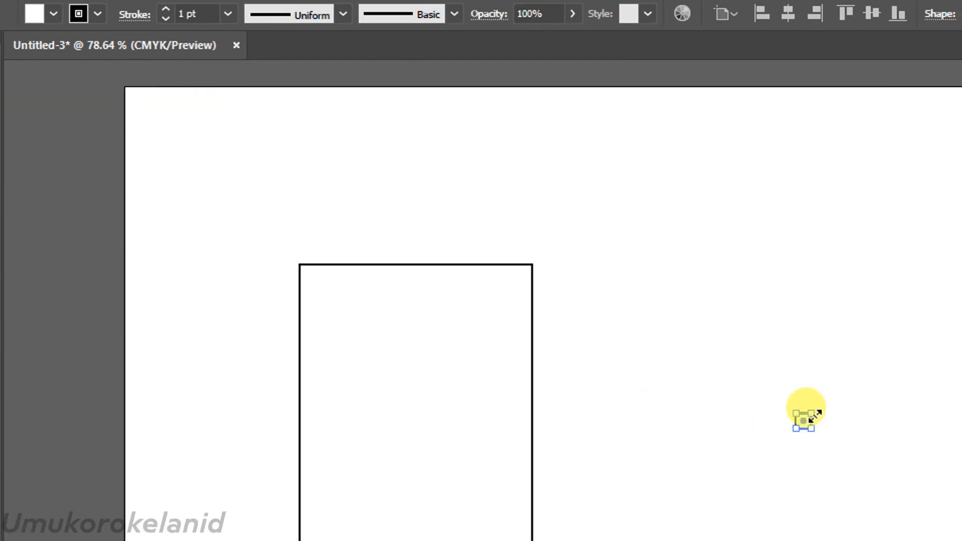
left_click_drag(812, 414, 769, 309)
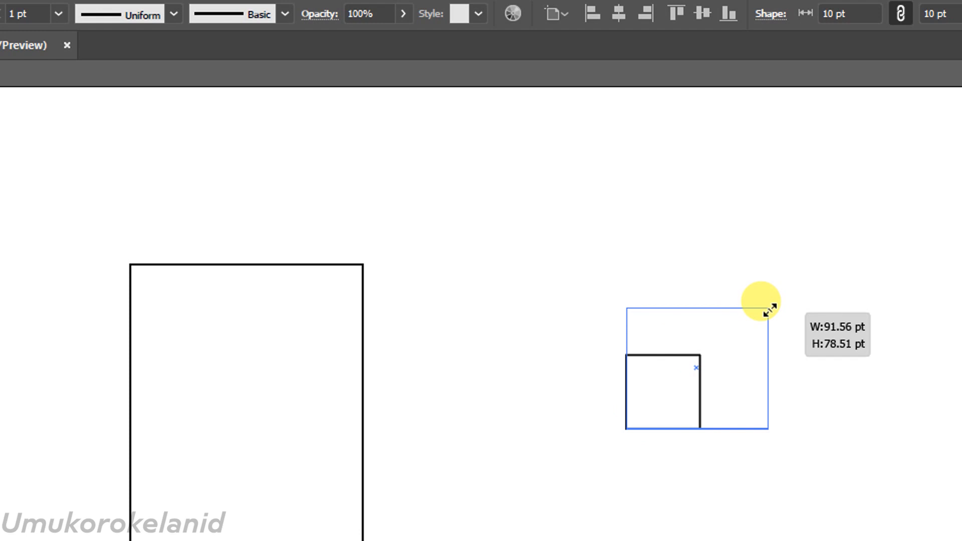
mouse_move(770, 309)
left_mouse_down()
mouse_move(751, 332)
mouse_move(769, 285)
mouse_move(872, 183)
mouse_move(754, 307)
left_mouse_up()
left_click_drag(685, 307, 658, 333)
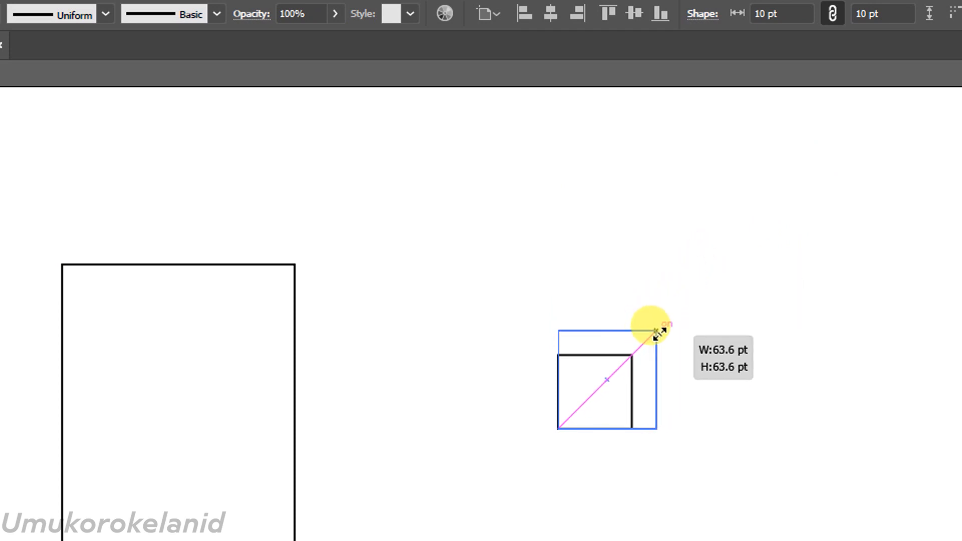
left_click_drag(657, 332, 670, 317)
key("ctrl+z")
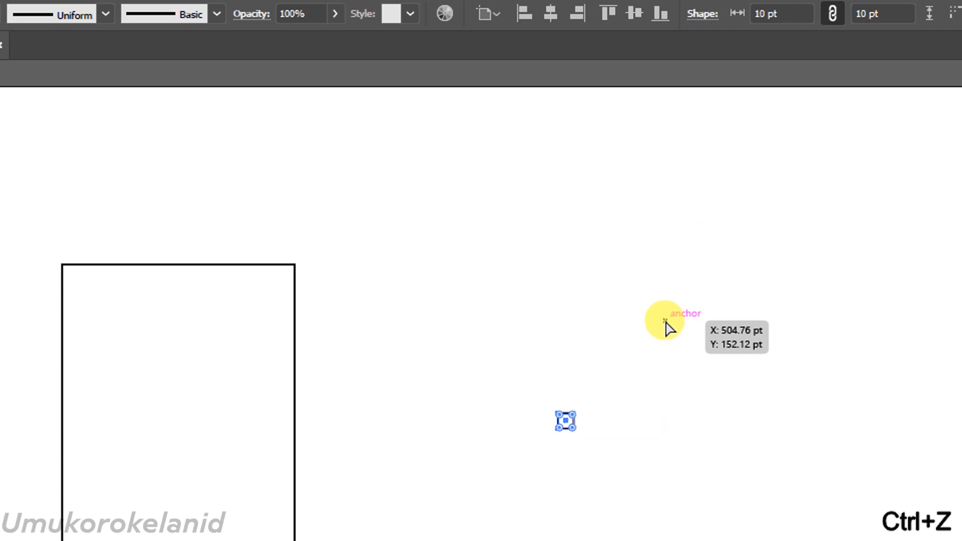
- Enlarge the small square proportionally from its upper-right corner, and further from its upper-left corner with the Free Transform tool
left_click_drag(575, 412, 657, 327)
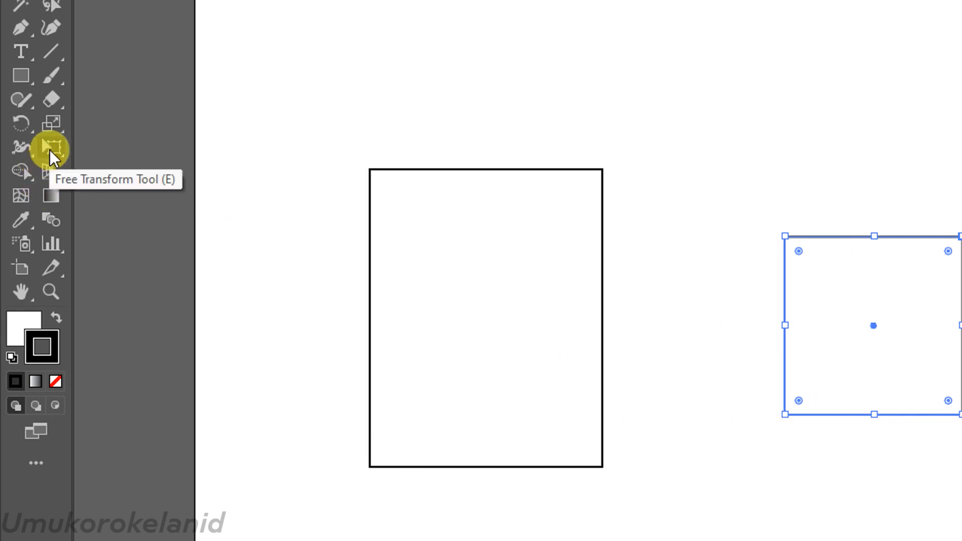
left_click(50, 149)
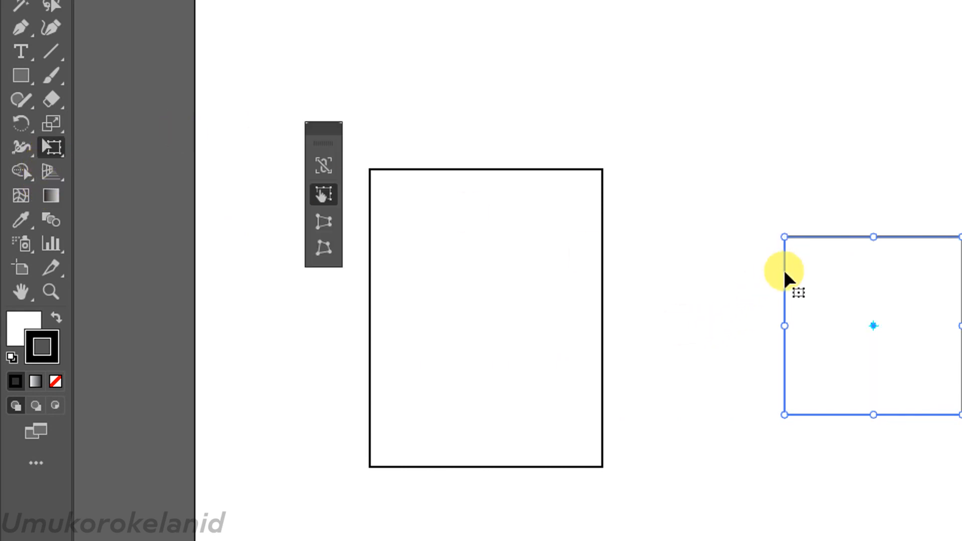
left_click_drag(781, 236, 746, 205)
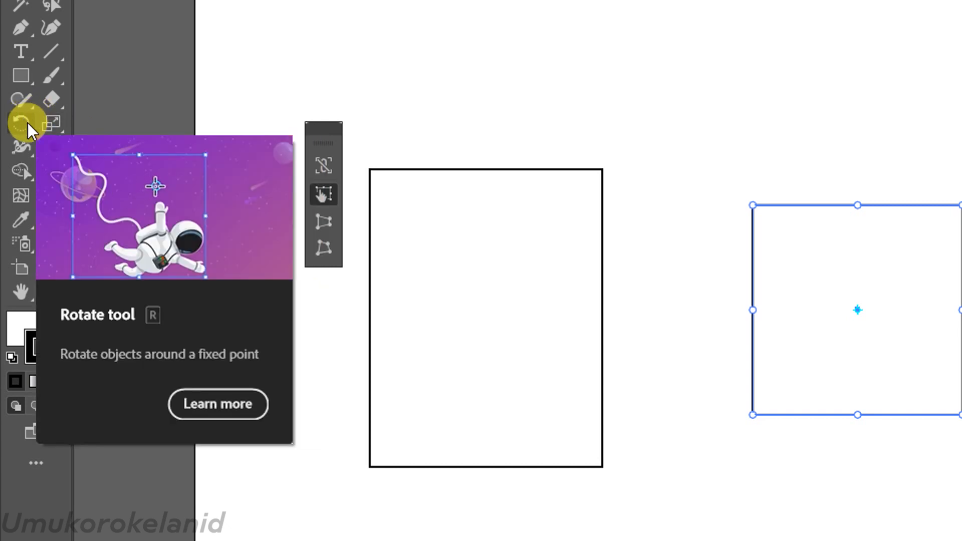
- Open the Scale tool's options for the square and compare uniform with non-uniform scaling, toggling the preview off and on
left_click(59, 122)
left_click(58, 122)
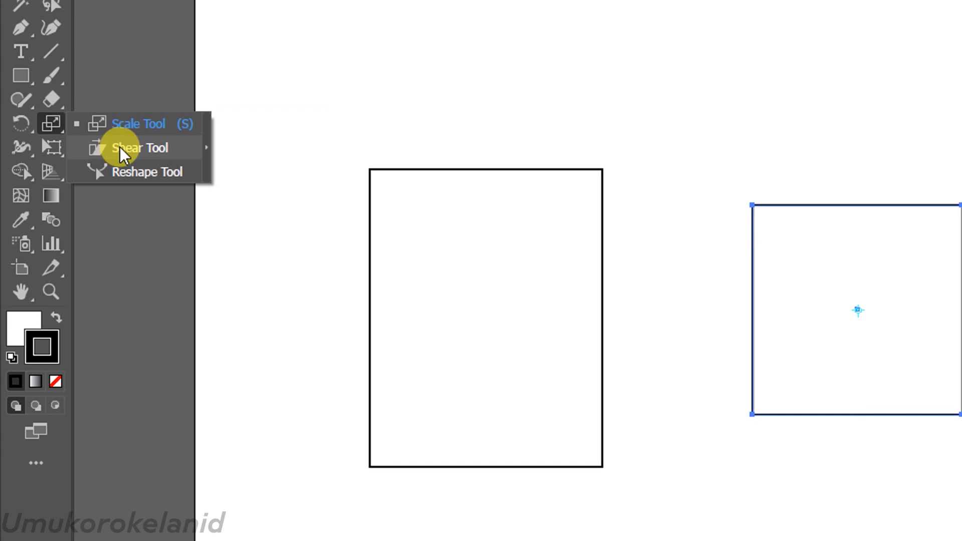
left_click(54, 125)
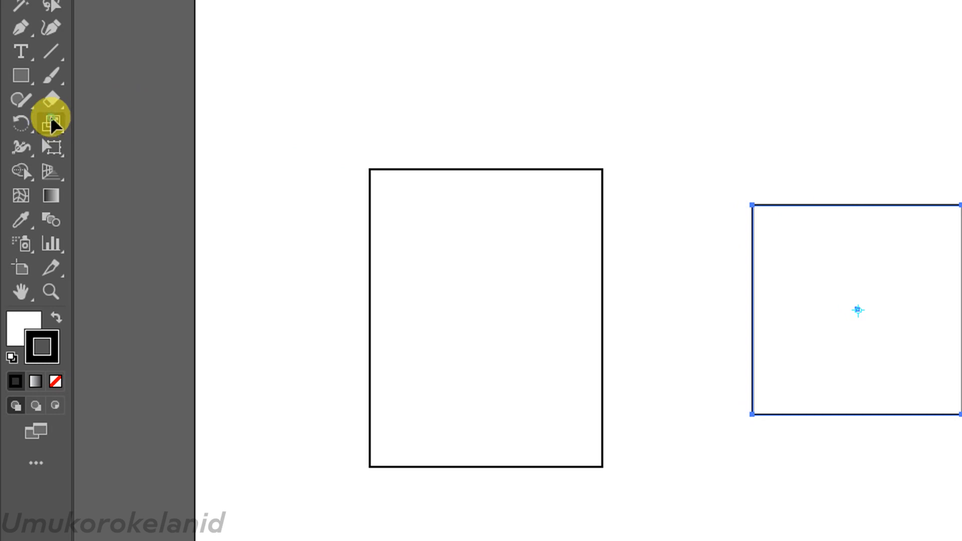
double_click(52, 122)
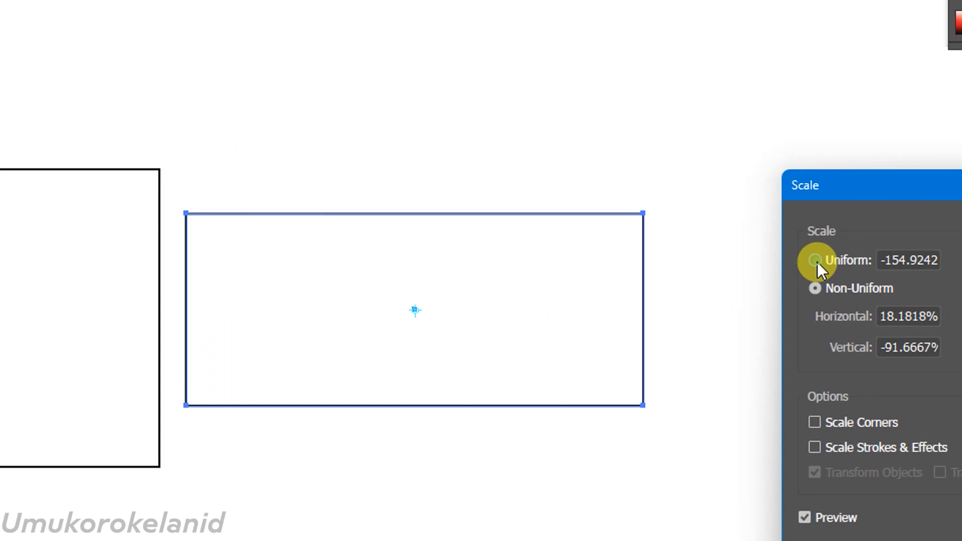
left_click(815, 260)
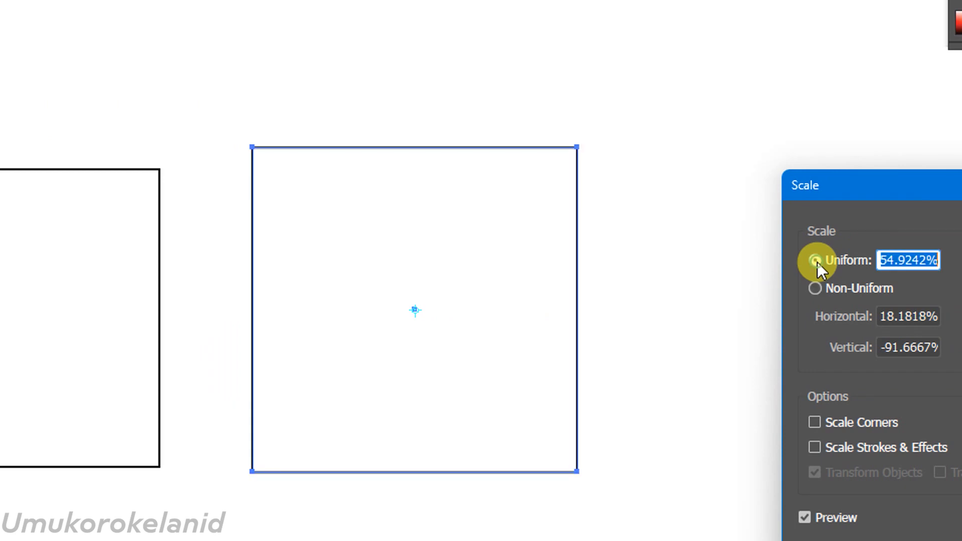
left_click(815, 288)
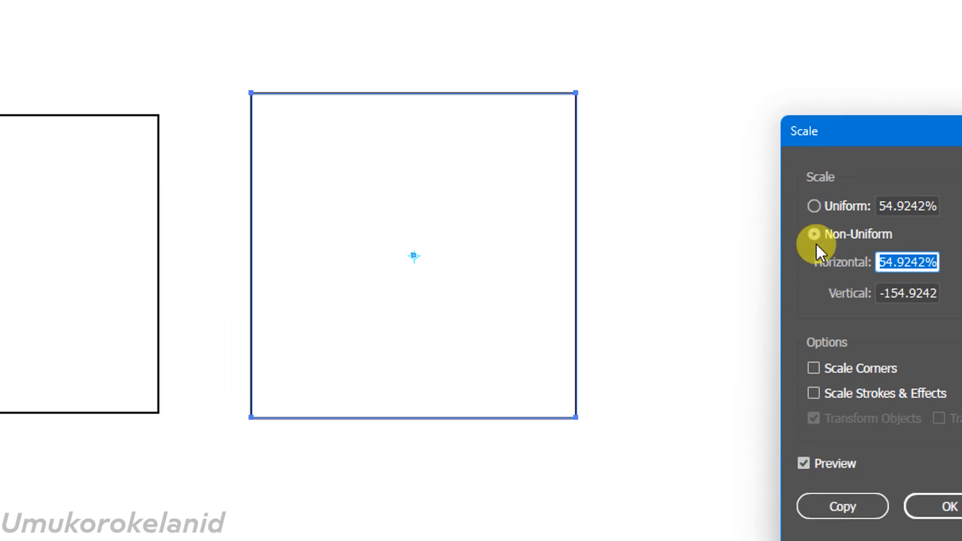
left_click(815, 205)
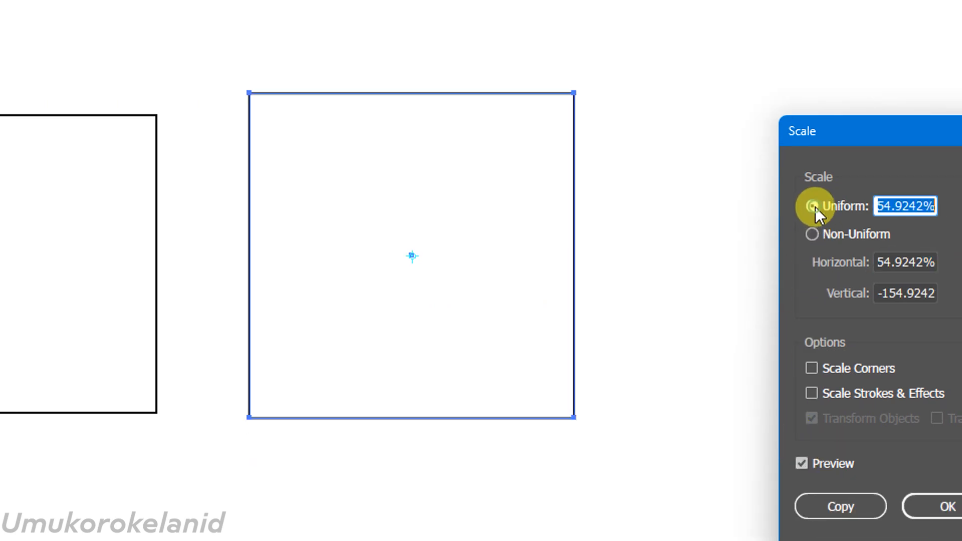
left_click(809, 460)
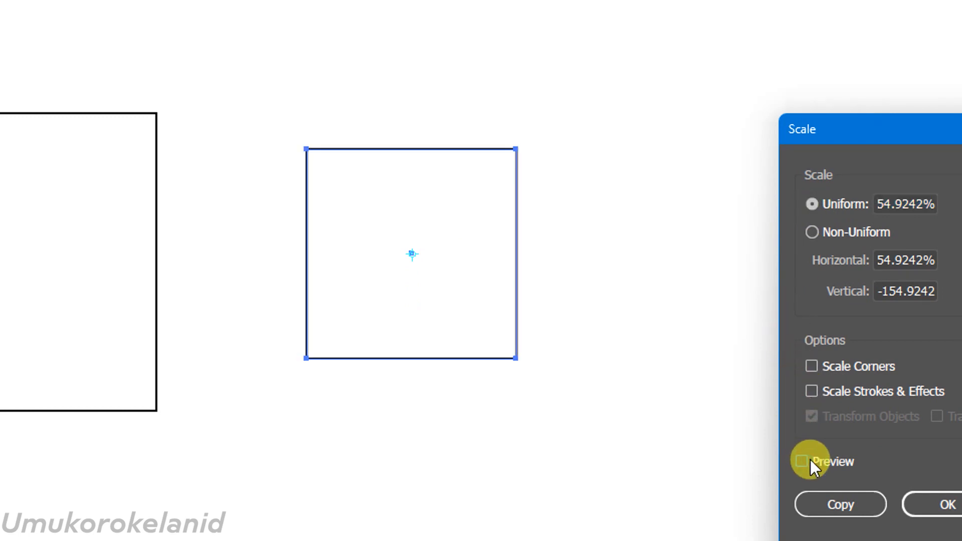
left_click(792, 460)
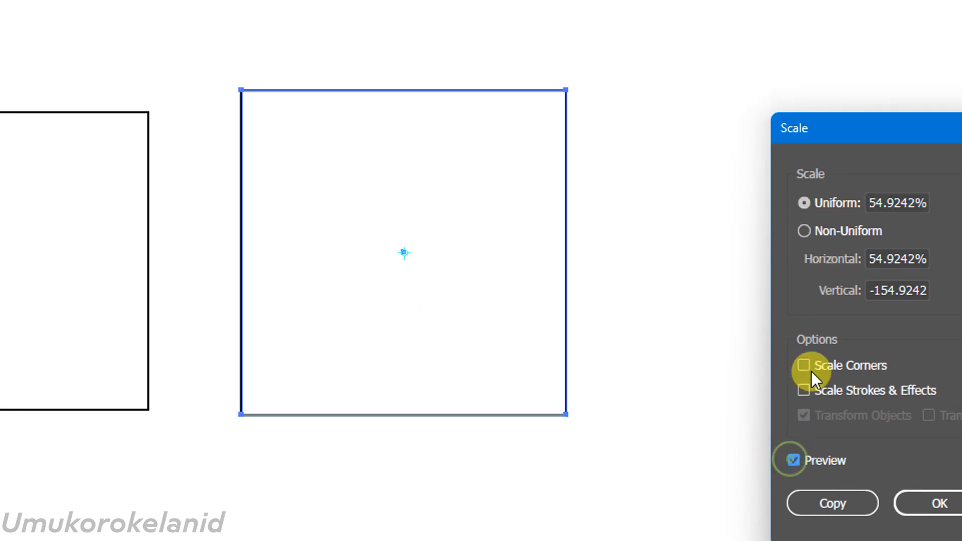
- Set the square's uniform scale to 100%
left_click(878, 203)
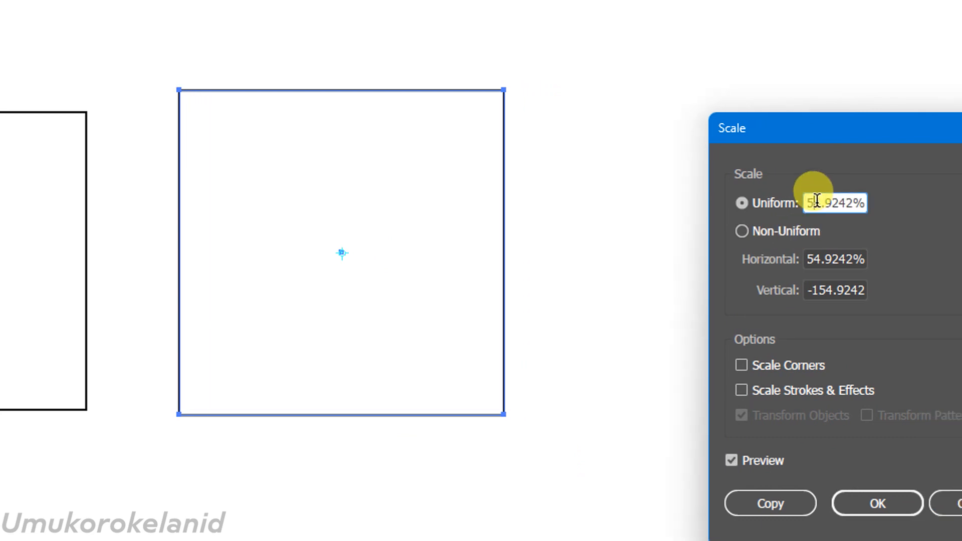
double_click(816, 201)
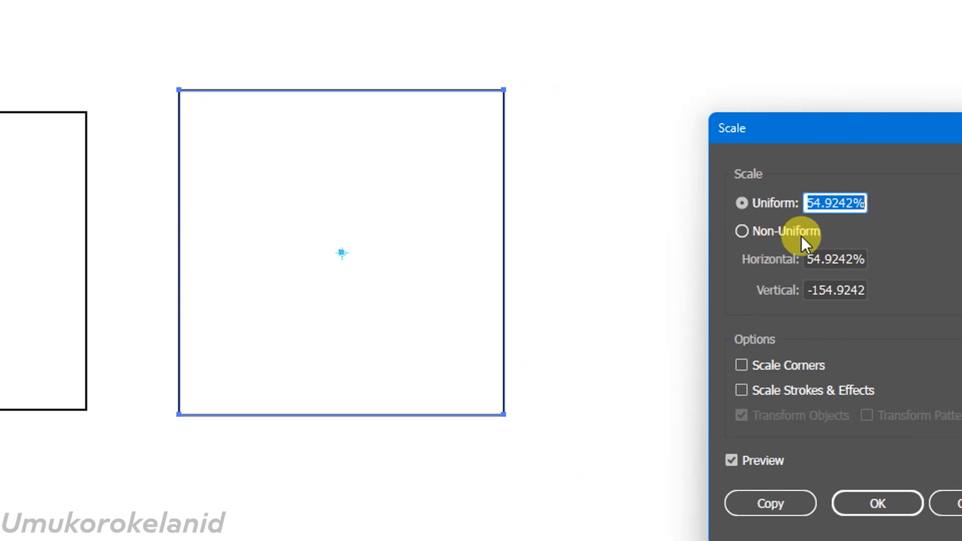
type("-100")
double_click(818, 202)
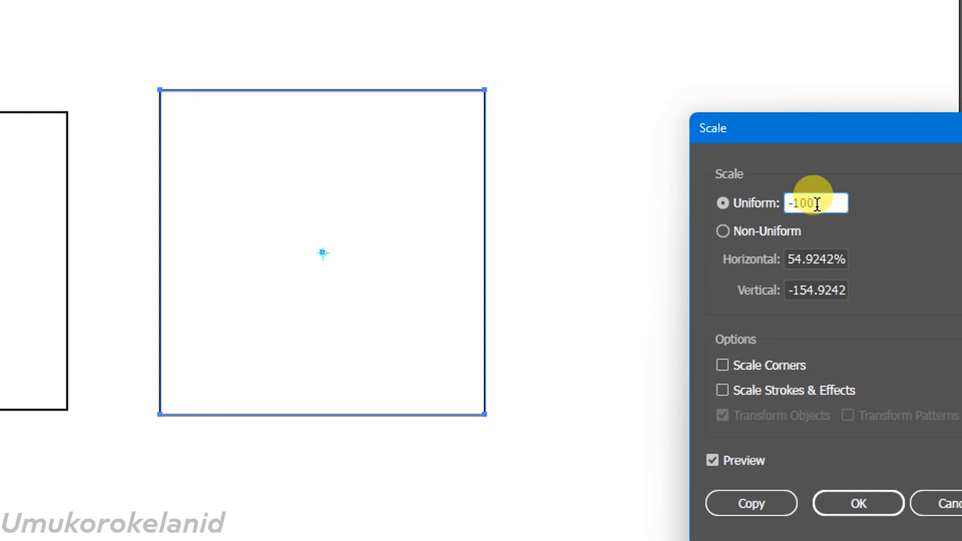
type("10")
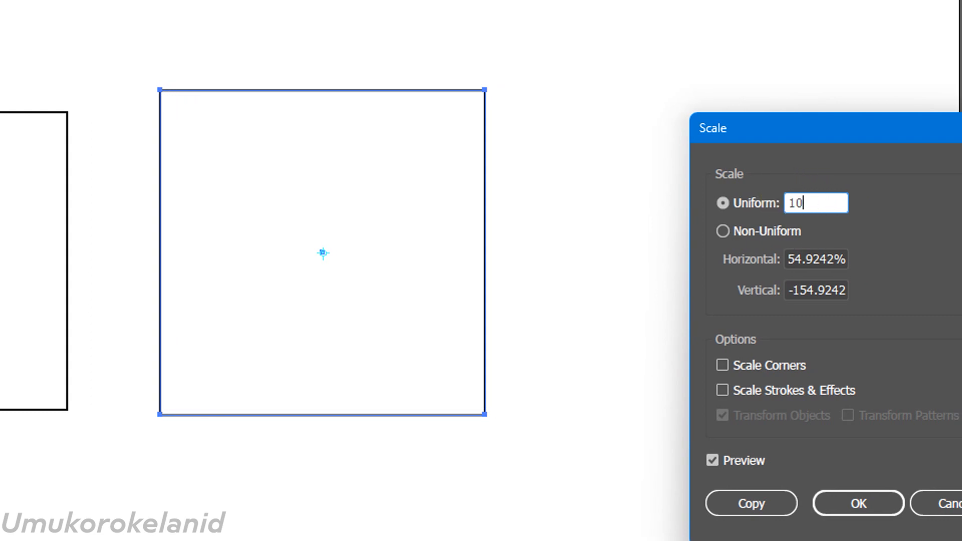
type("0")
left_click(808, 258)
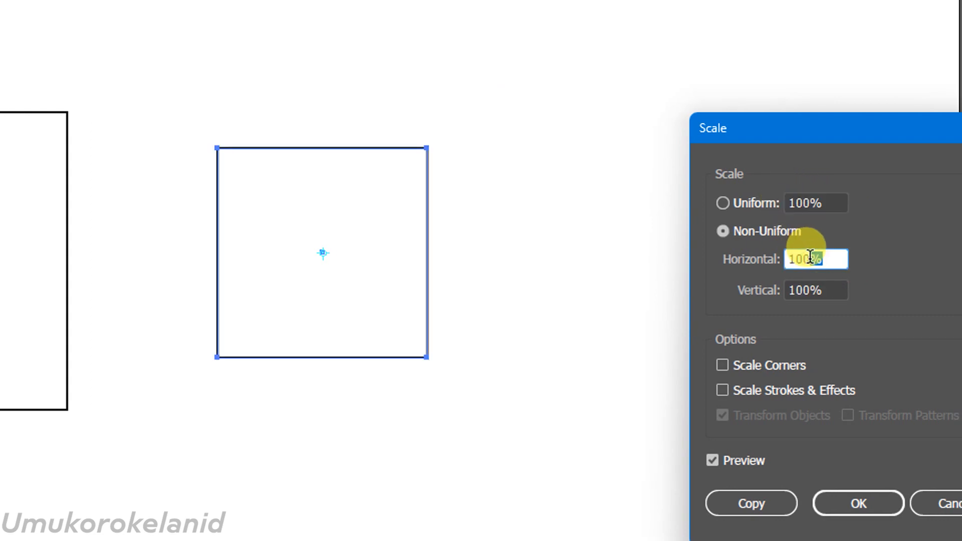
- Preview the square at a uniform scale of 50%, and restore the uniform value to 100%
left_click_drag(826, 202, 781, 199)
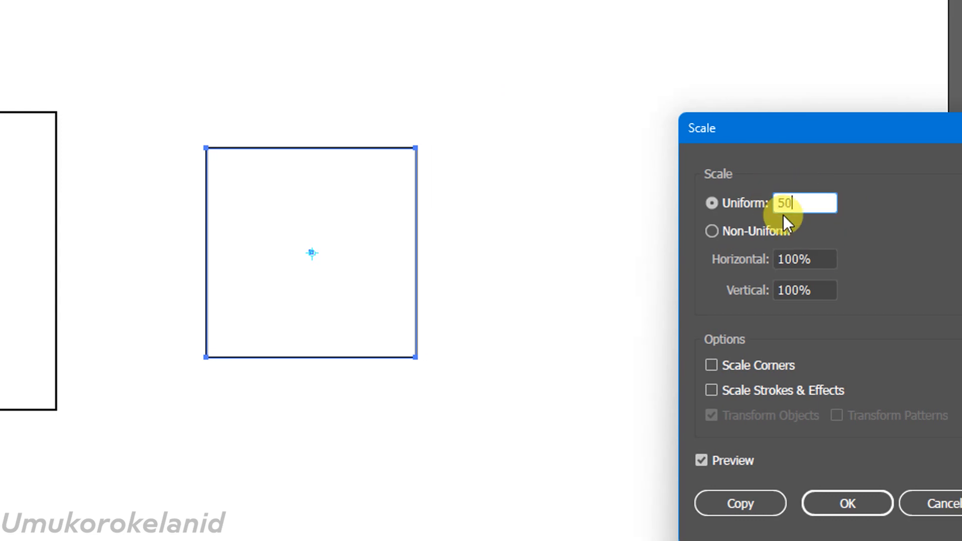
left_click(799, 258)
left_click(804, 204)
left_click_drag(804, 204, 765, 206)
type("100")
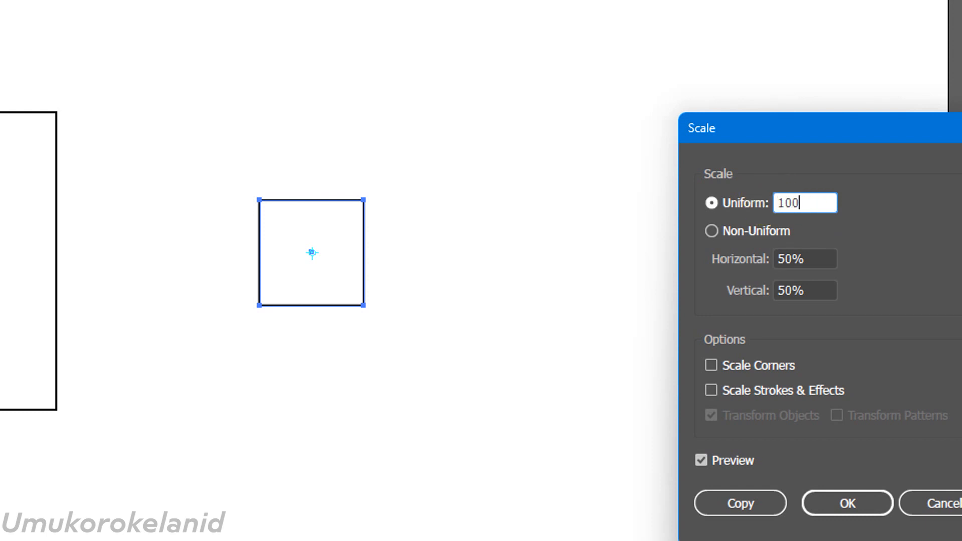
left_click(797, 256)
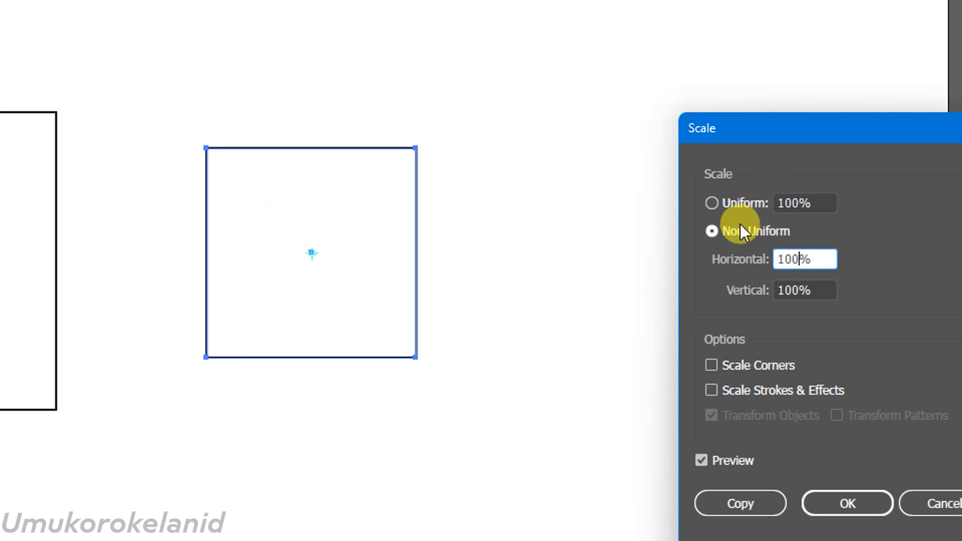
- Preview the square with non-uniform scaling of 50% horizontal and 25% vertical
double_click(808, 260)
left_click_drag(809, 261, 777, 239)
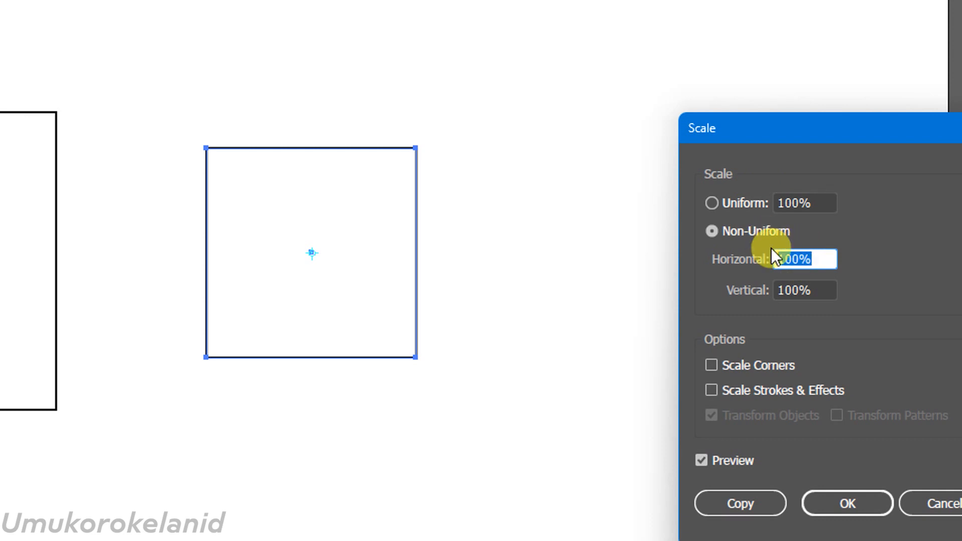
type("50")
left_click(803, 284)
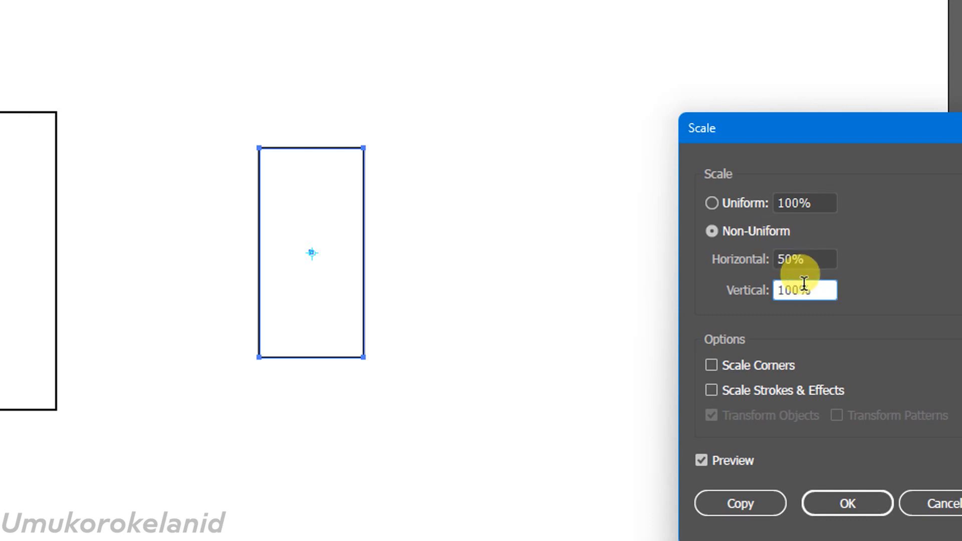
left_click_drag(826, 285, 760, 284)
type("25")
left_click(788, 258)
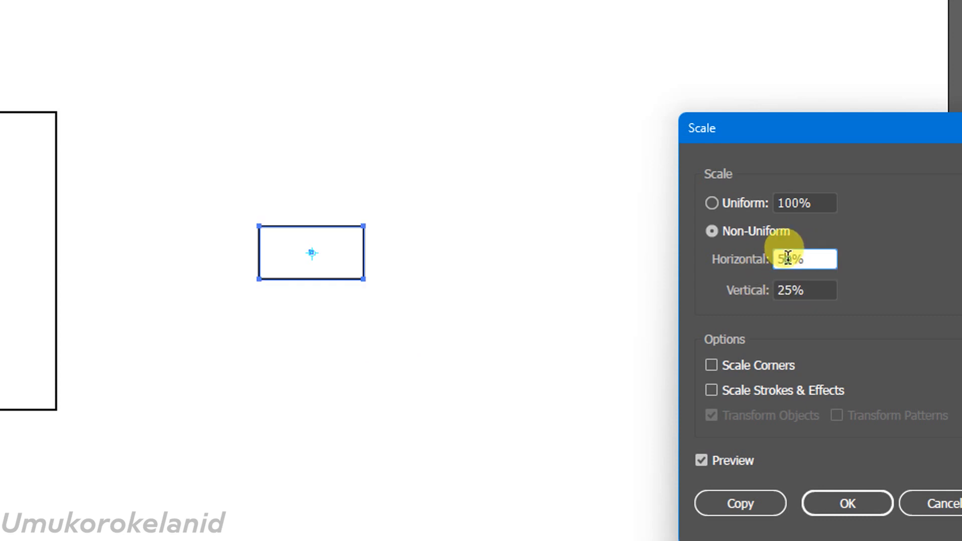
- Switch the square's scaling back to uniform at 100% and apply it
left_click(726, 203)
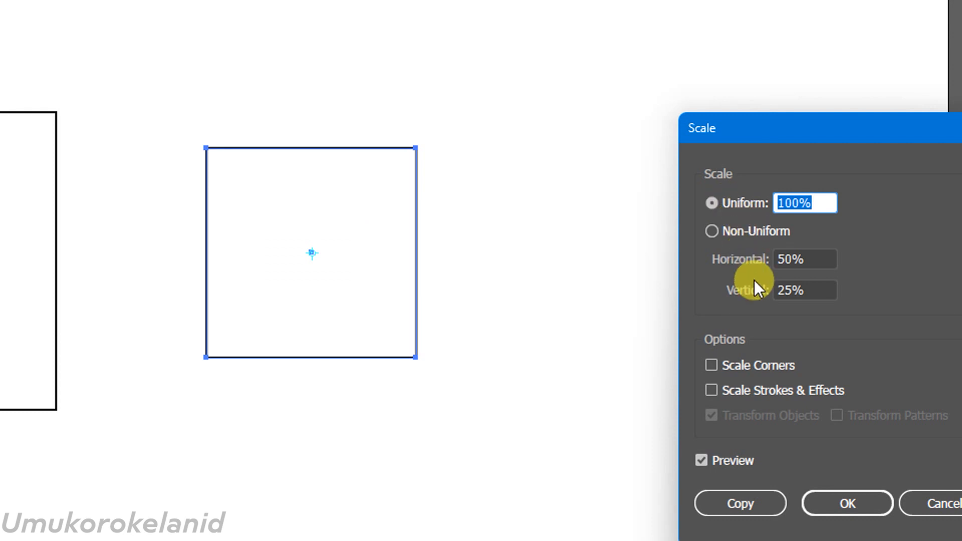
left_click(829, 501)
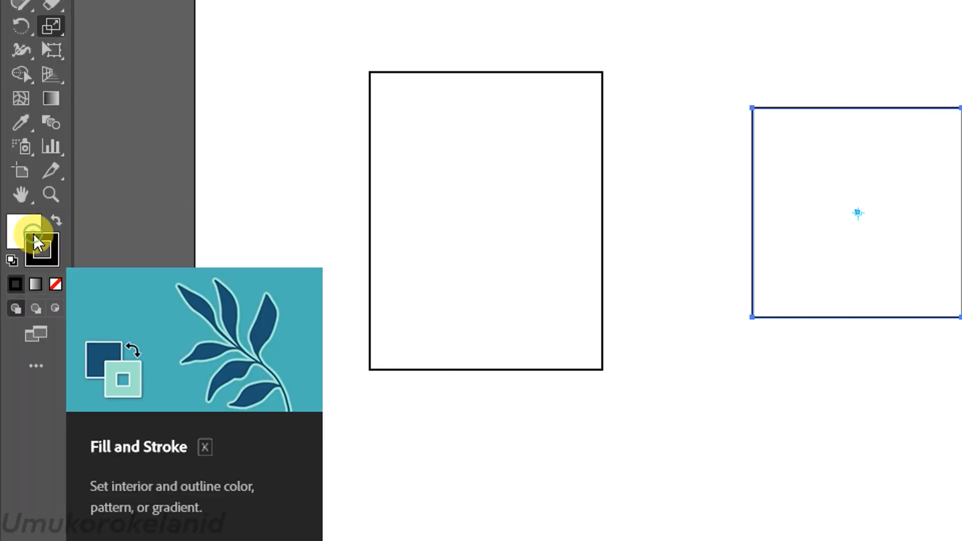
- Set the square's stroke color to dark blue, 0000a5
double_click(39, 243)
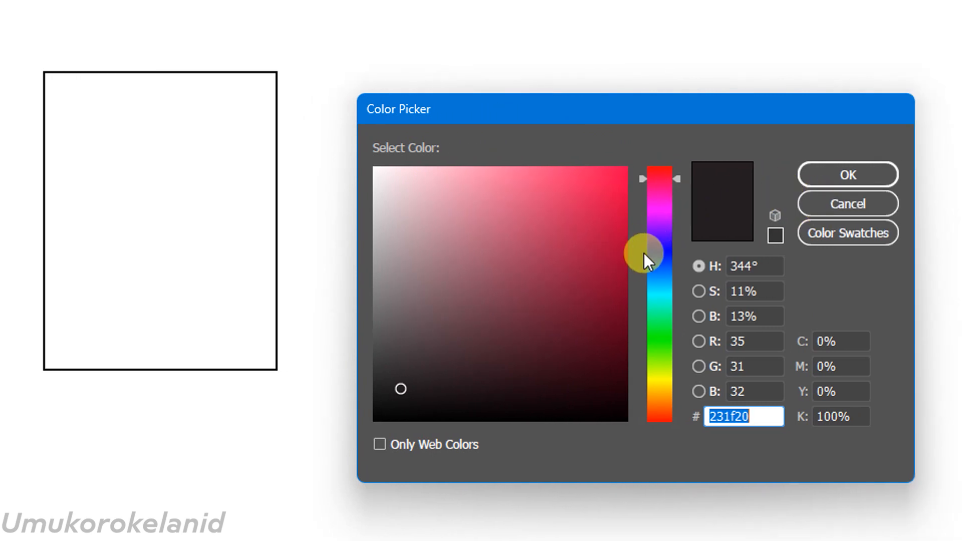
left_click(658, 251)
left_click_drag(608, 256, 628, 258)
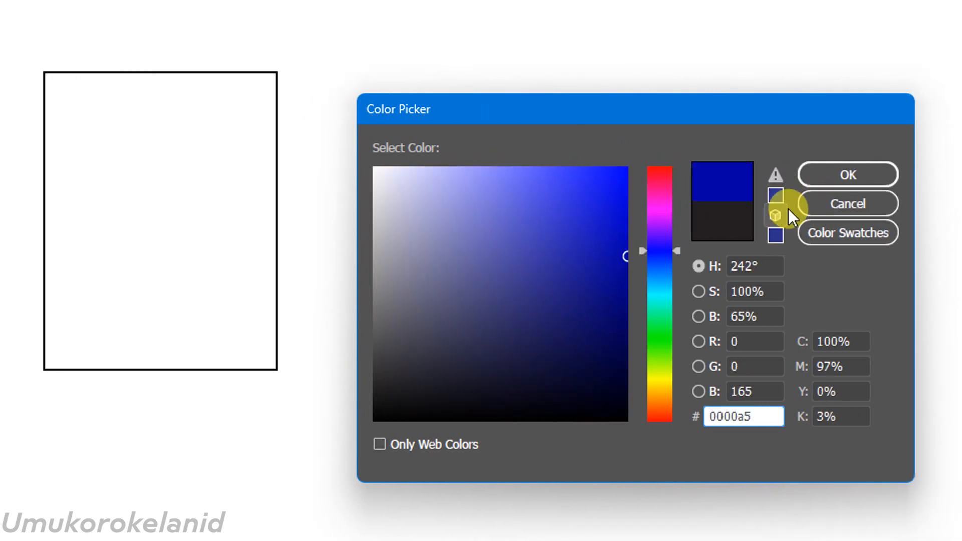
left_click(819, 176)
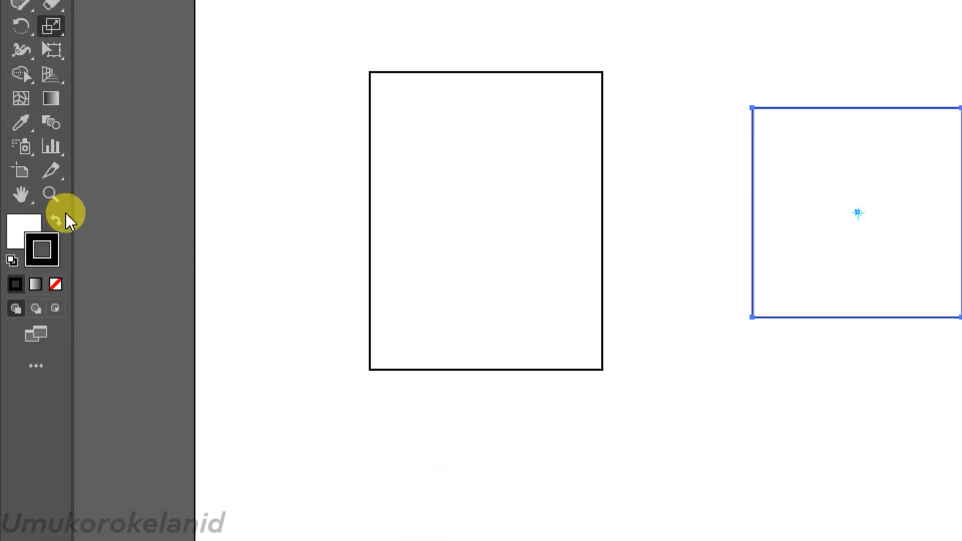
- Fill the square with red, e80000
left_click(20, 227)
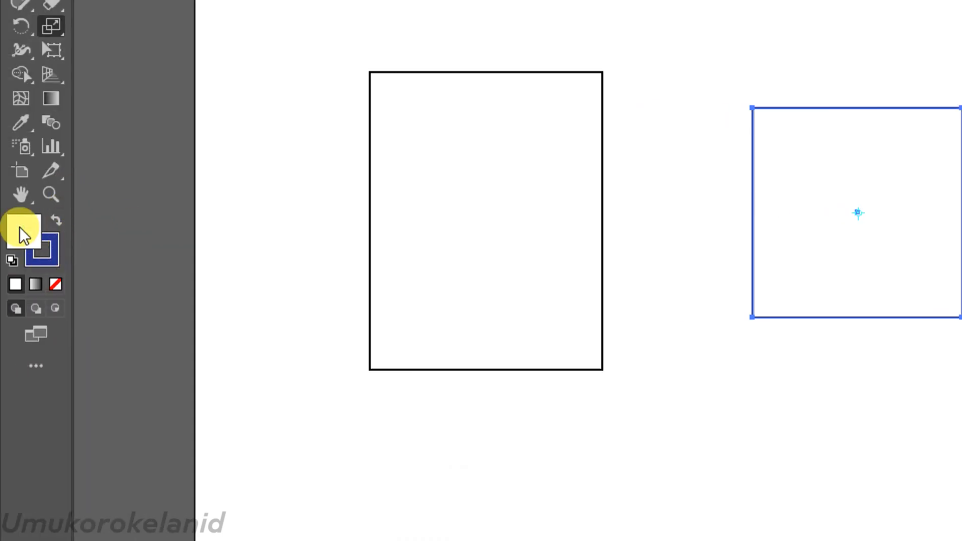
double_click(22, 233)
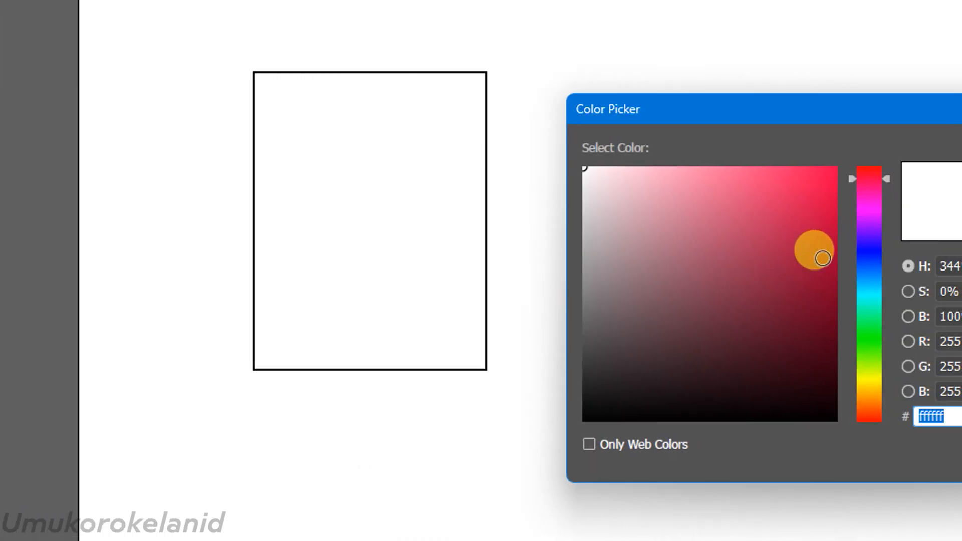
left_click_drag(813, 342, 798, 459)
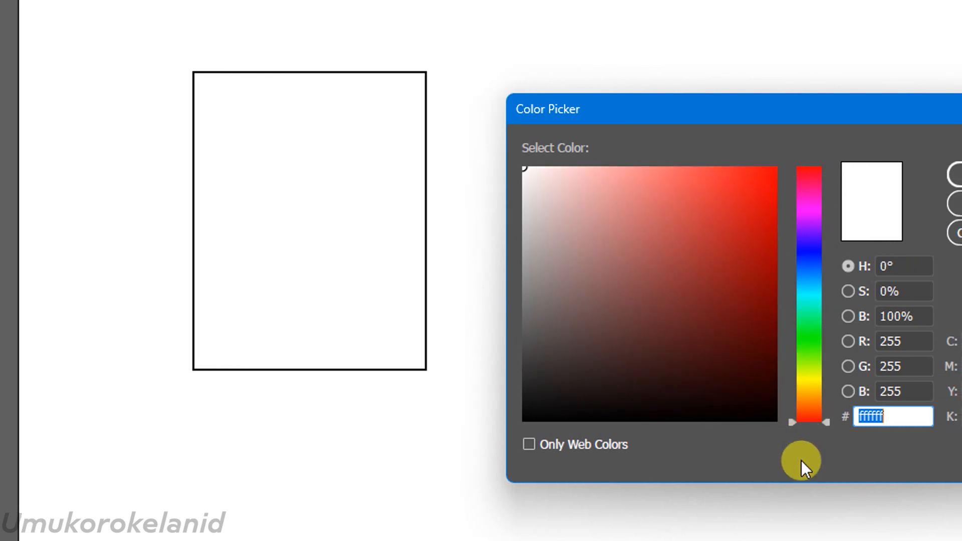
left_click_drag(711, 232, 779, 187)
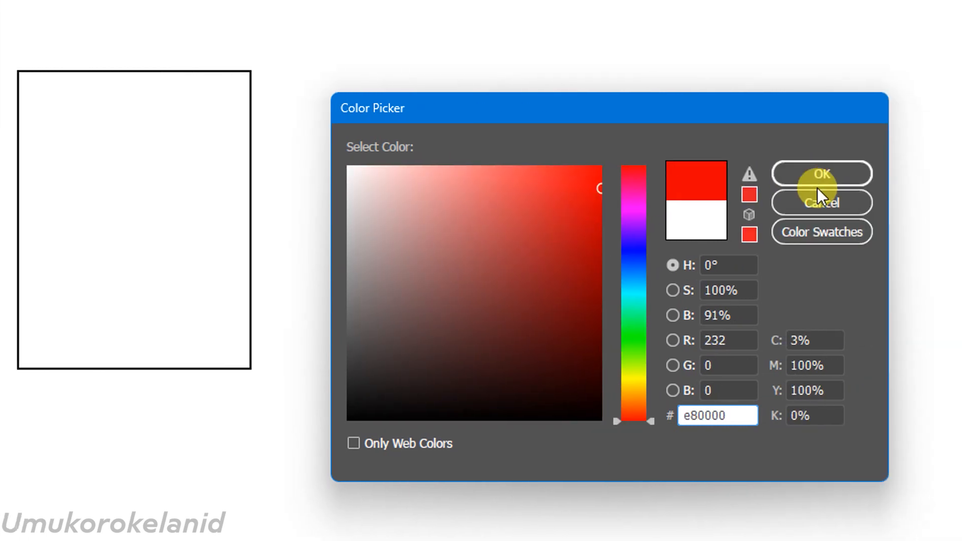
left_click(816, 176)
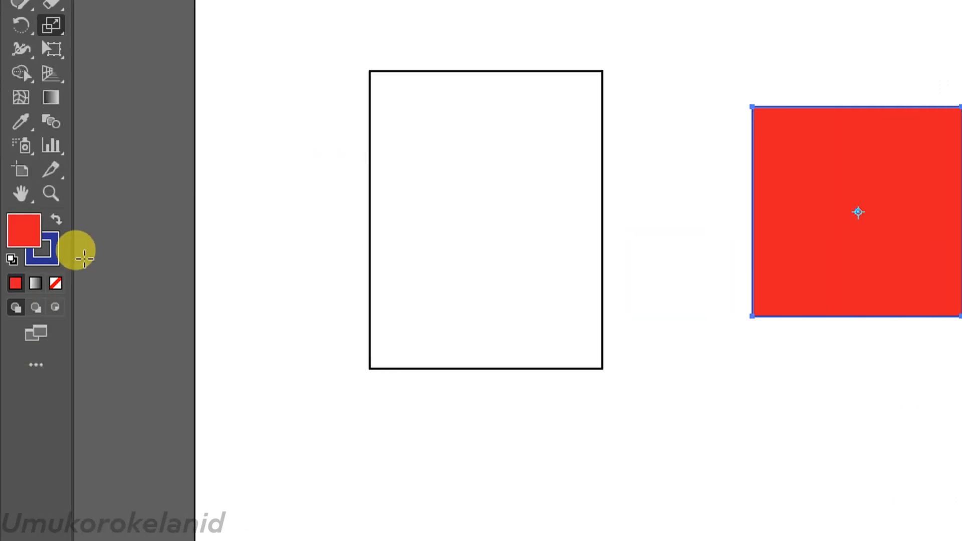
- Set the square's stroke weight to 10 pt and return to the Selection tool
left_click(48, 261)
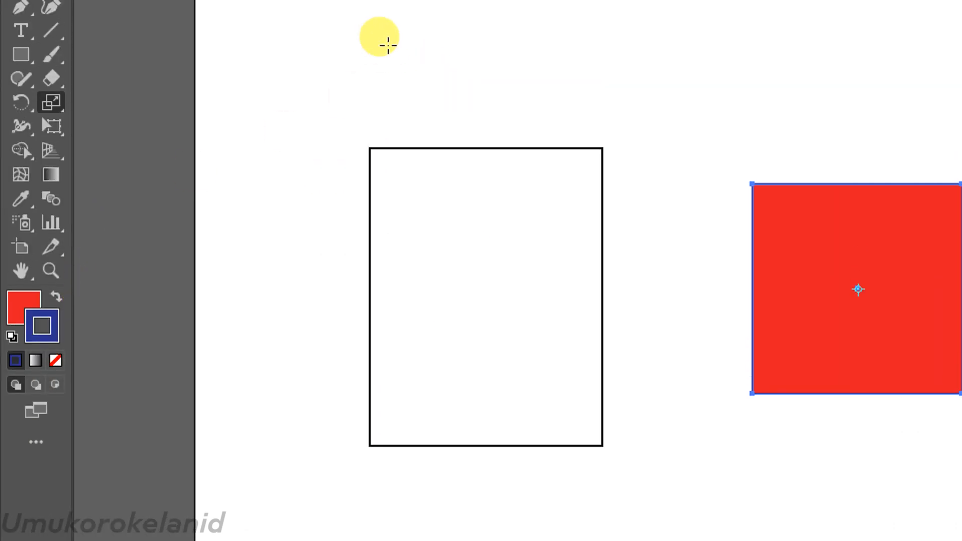
left_click(297, 49)
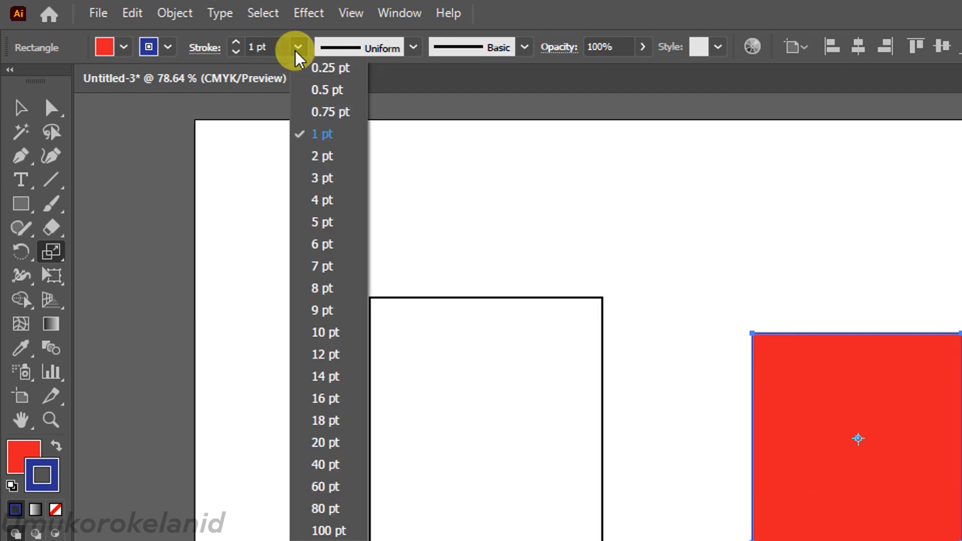
left_click(323, 332)
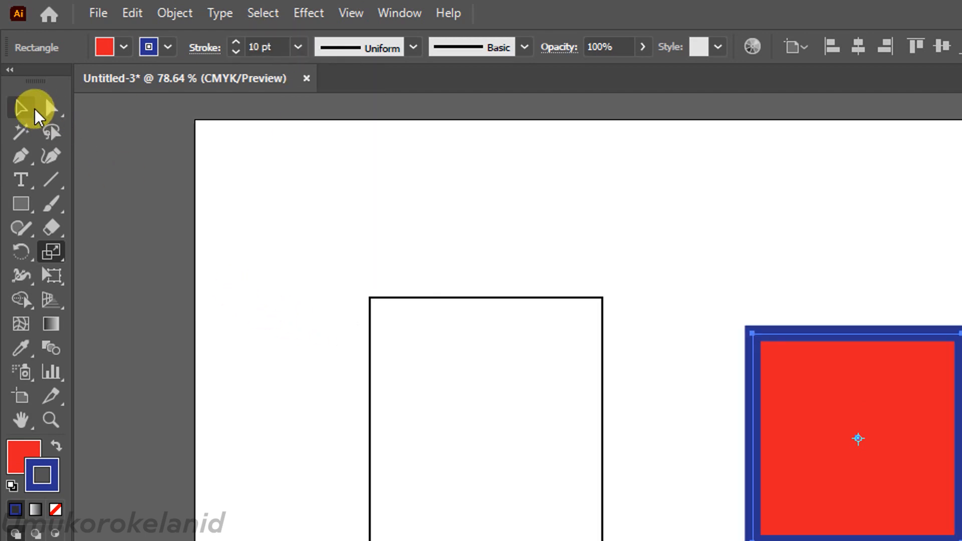
left_click(21, 107)
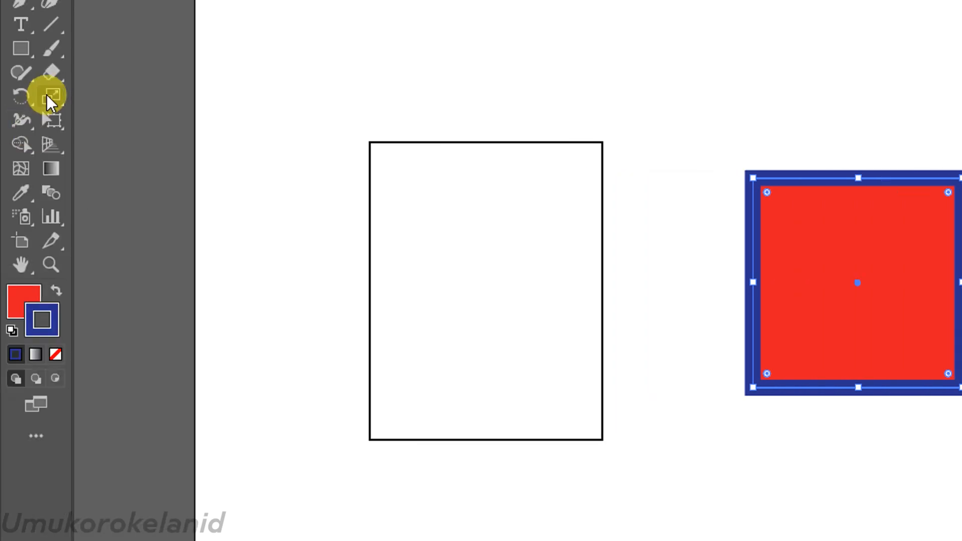
- Preview the square scaled to 200% without scaling strokes and effects, and cancel the scaling
left_click(52, 94)
double_click(47, 95)
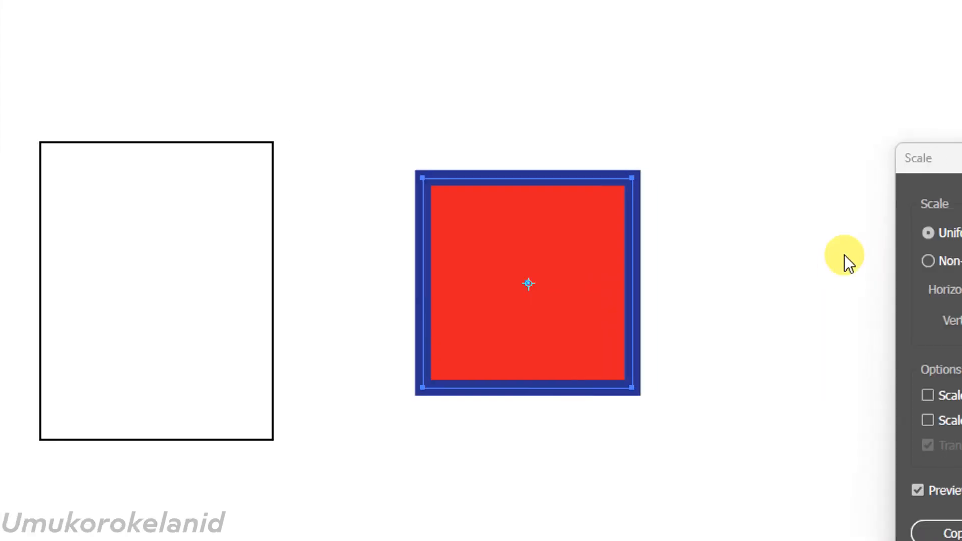
left_click(822, 170)
left_click_drag(822, 170, 644, 122)
left_click_drag(707, 101, 816, 107)
left_click_drag(743, 116, 714, 113)
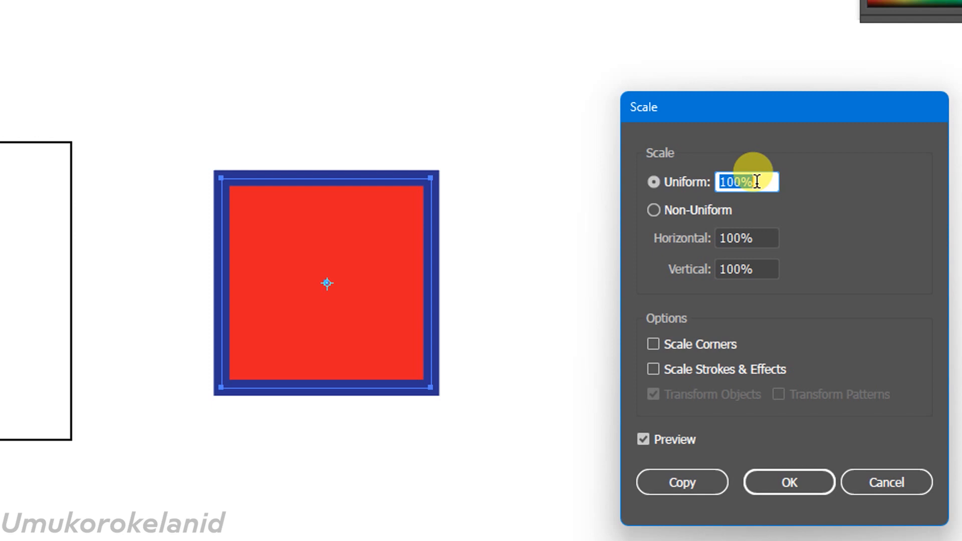
type("2")
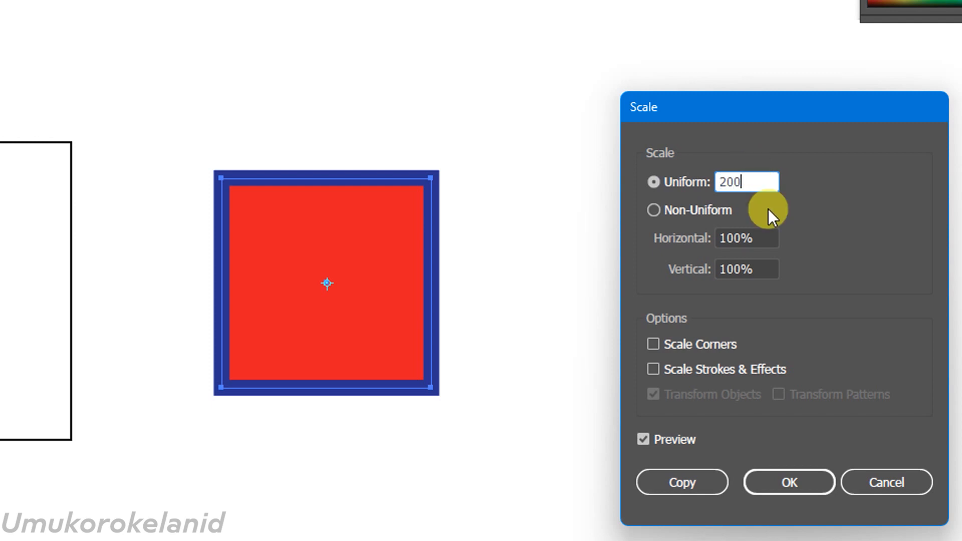
left_click(656, 211)
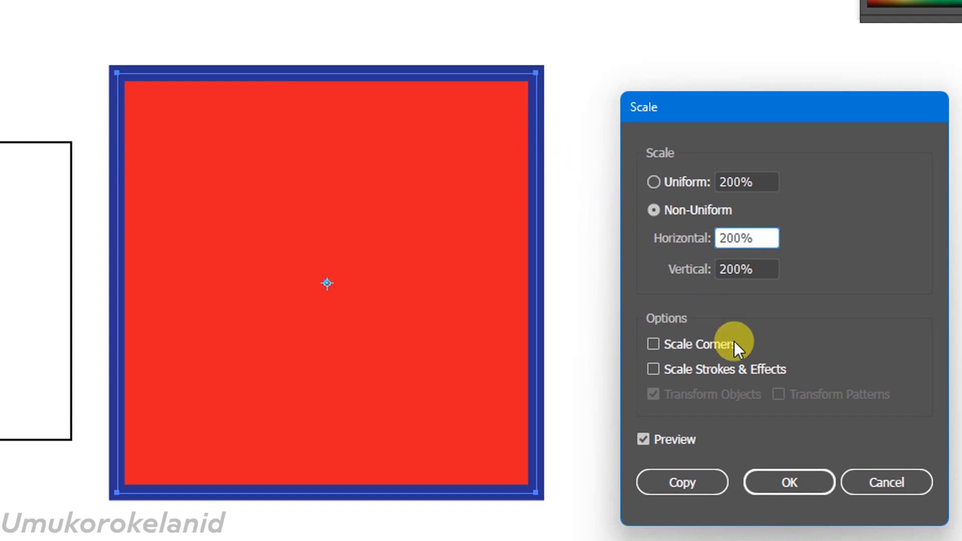
left_click(856, 483)
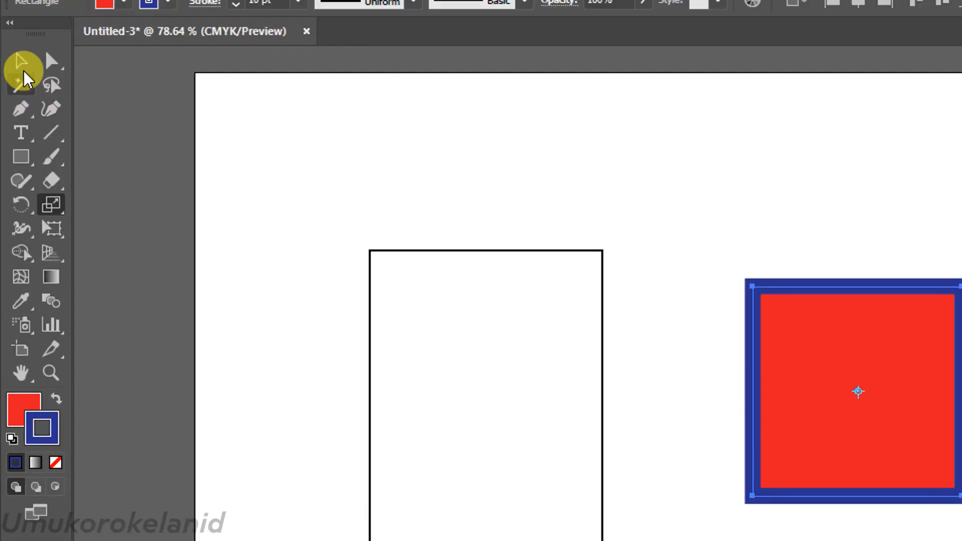
- Duplicate the red square horizontally, placing the copy to its left over the edge of the black-outlined rectangle
left_click(20, 83)
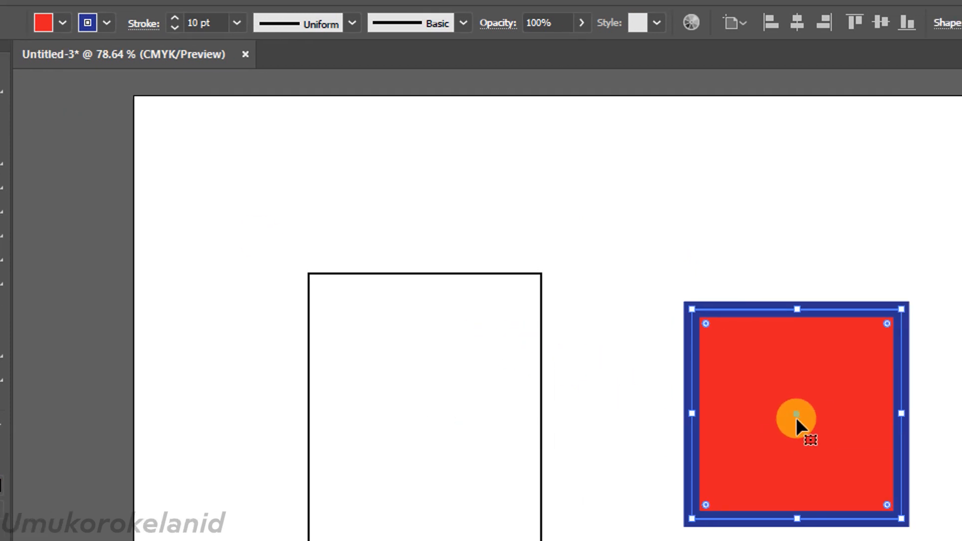
left_click_drag(810, 438, 633, 482)
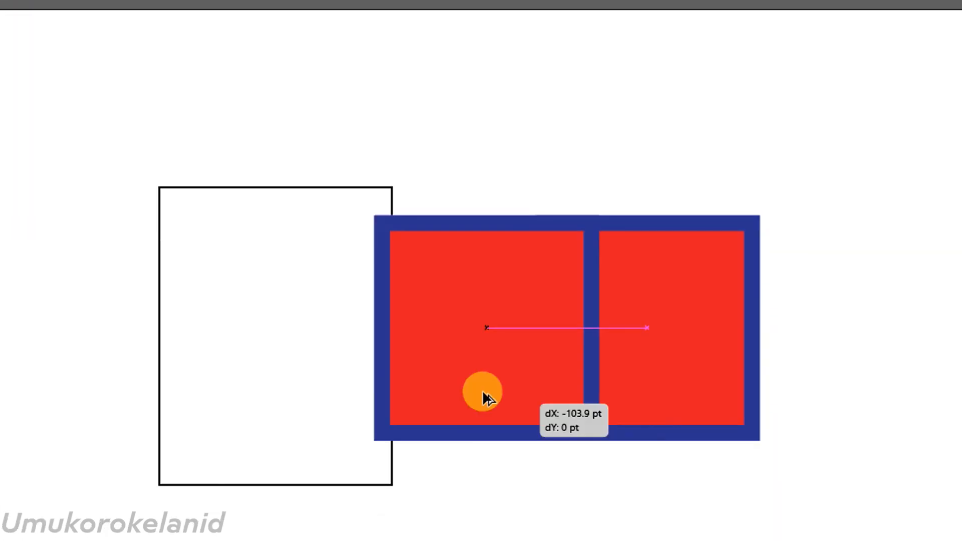
left_click_drag(485, 398, 390, 396)
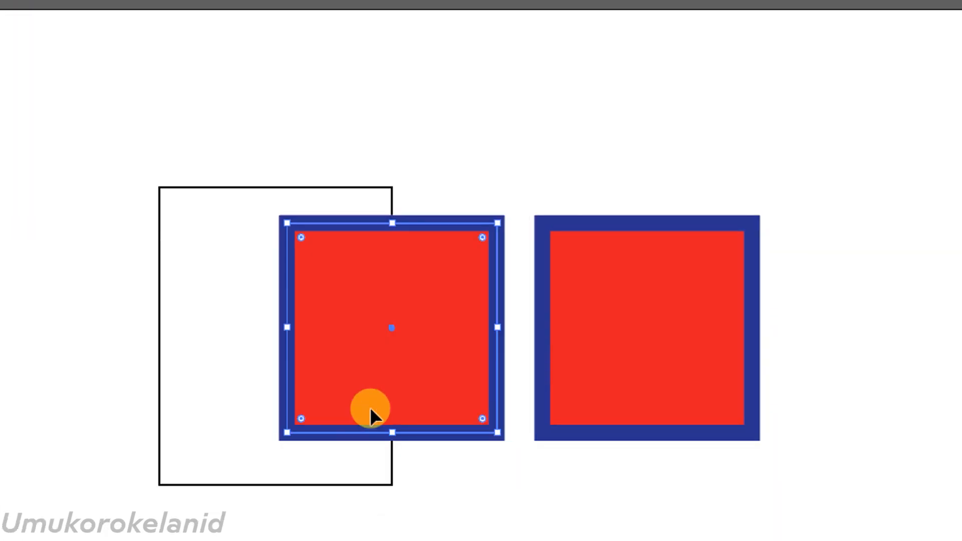
- Delete the black-outlined rectangle and move the copied red square further left, away from the original
left_click_drag(224, 458, 162, 344)
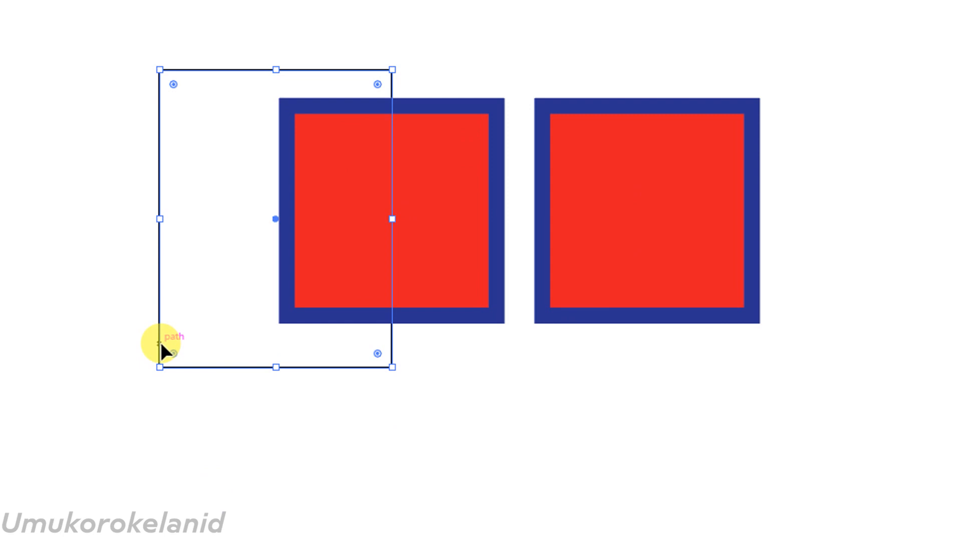
key("Delete")
left_click_drag(391, 210, 203, 208)
- Preview the original red square with the Scale tool at 200% horizontal and 200% vertical
left_click(627, 183)
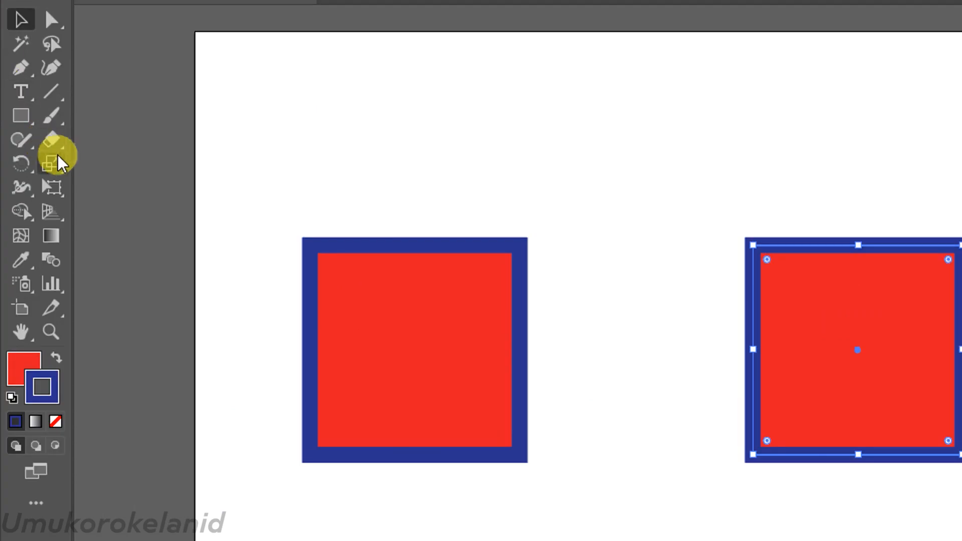
left_click(51, 100)
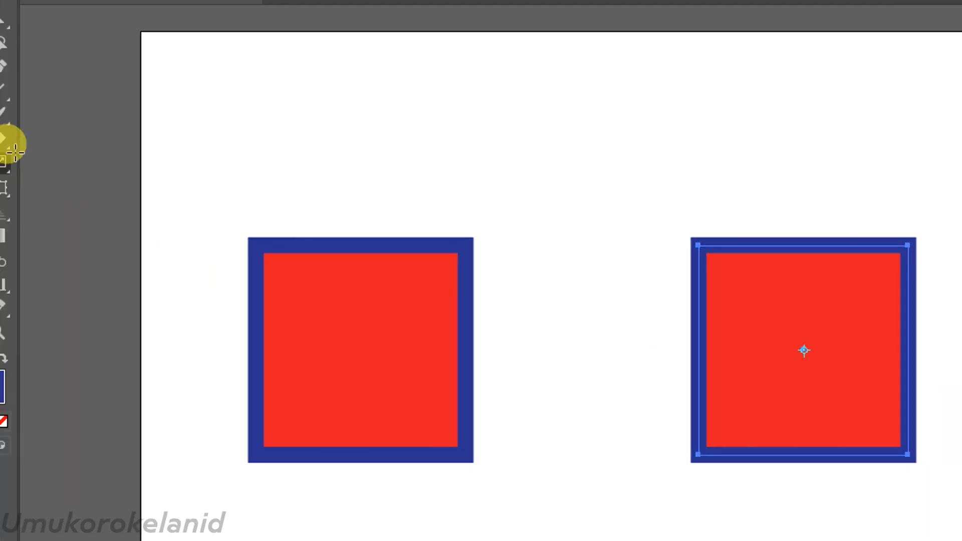
double_click(54, 157)
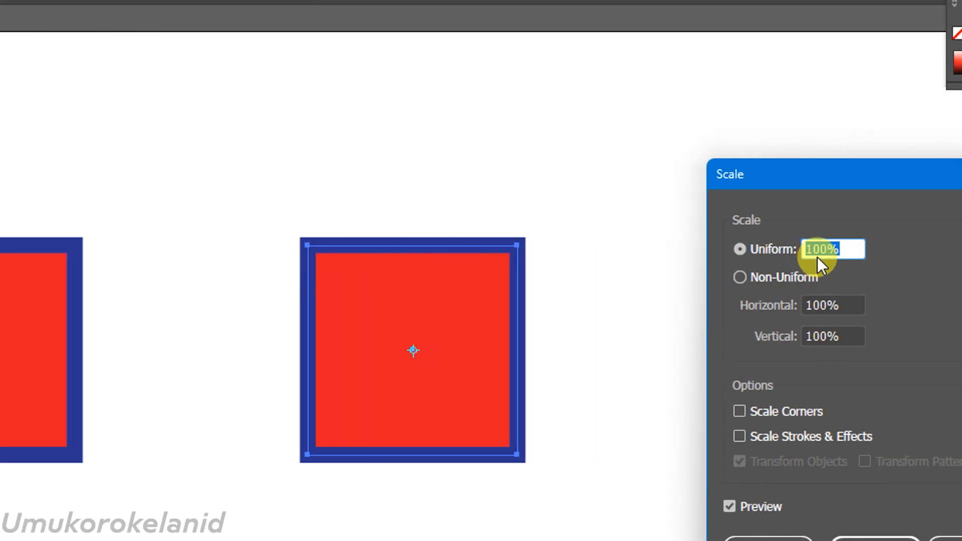
type("20")
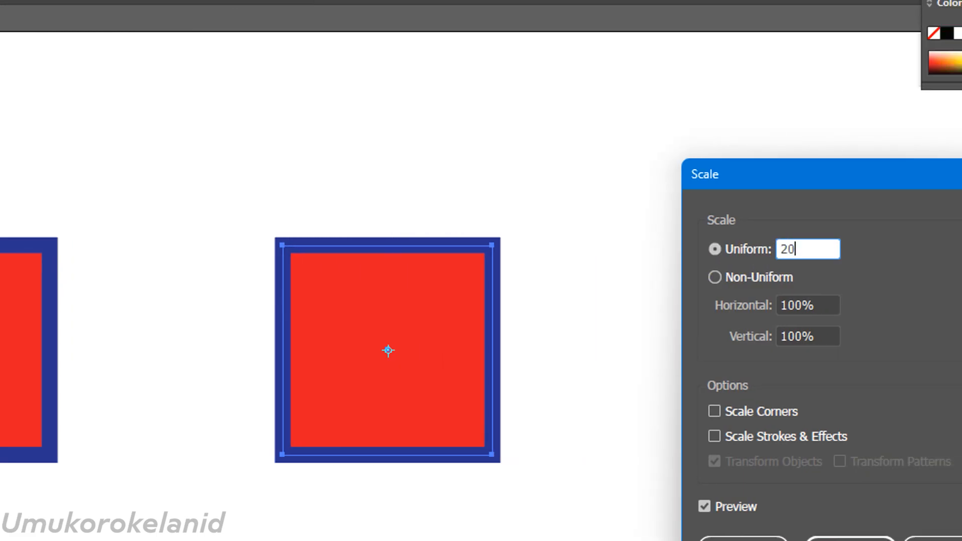
type("0")
left_click(828, 302)
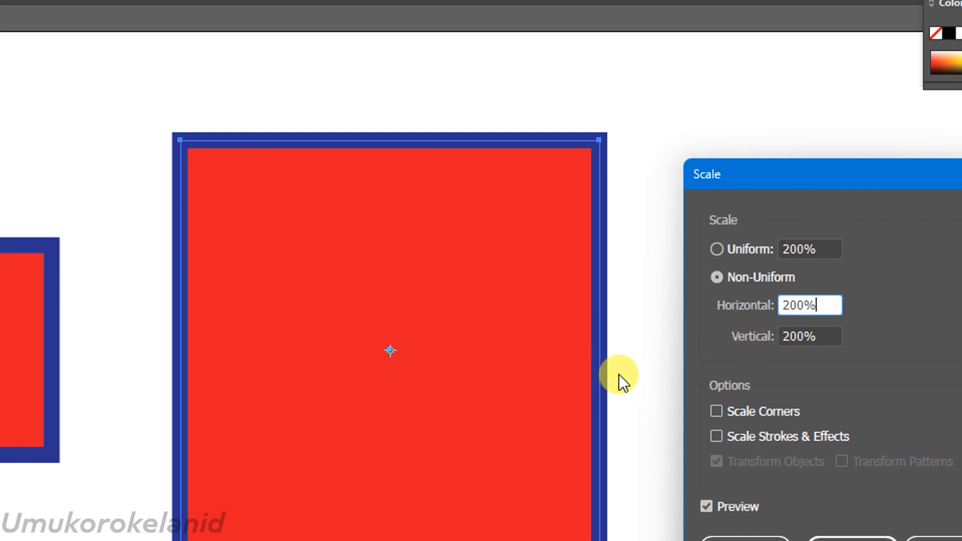
left_click(729, 273)
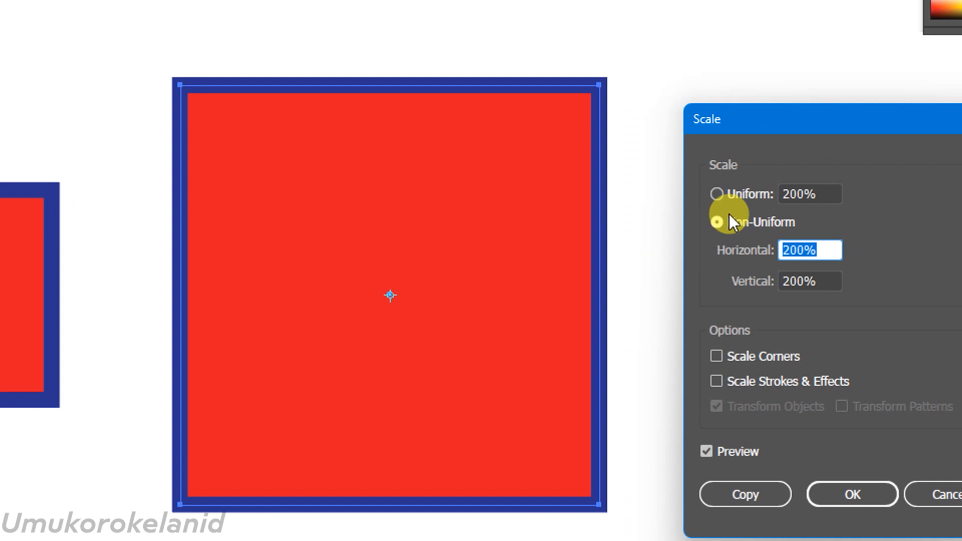
- Include strokes and effects in the scaling, switch it to uniform at 200%, and apply it to the square
left_click(737, 380)
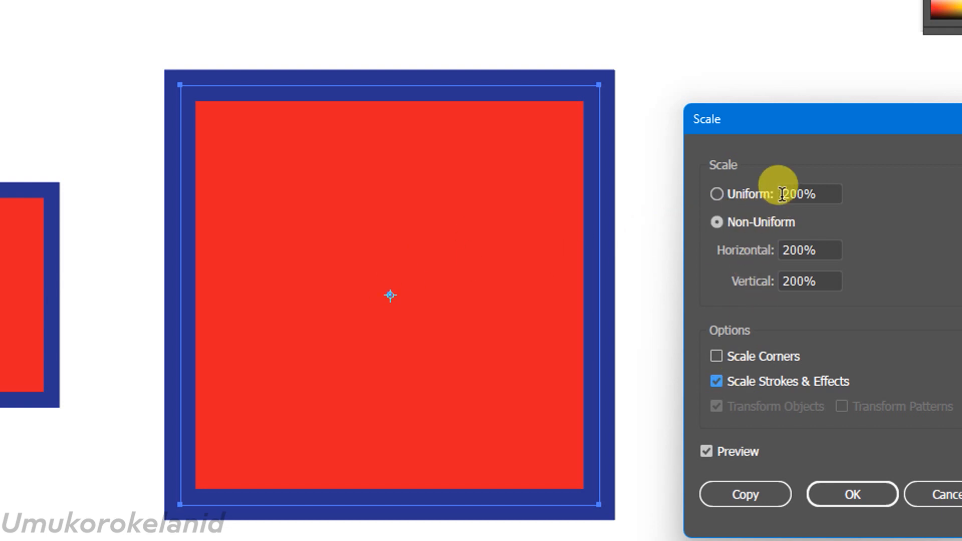
left_click(750, 194)
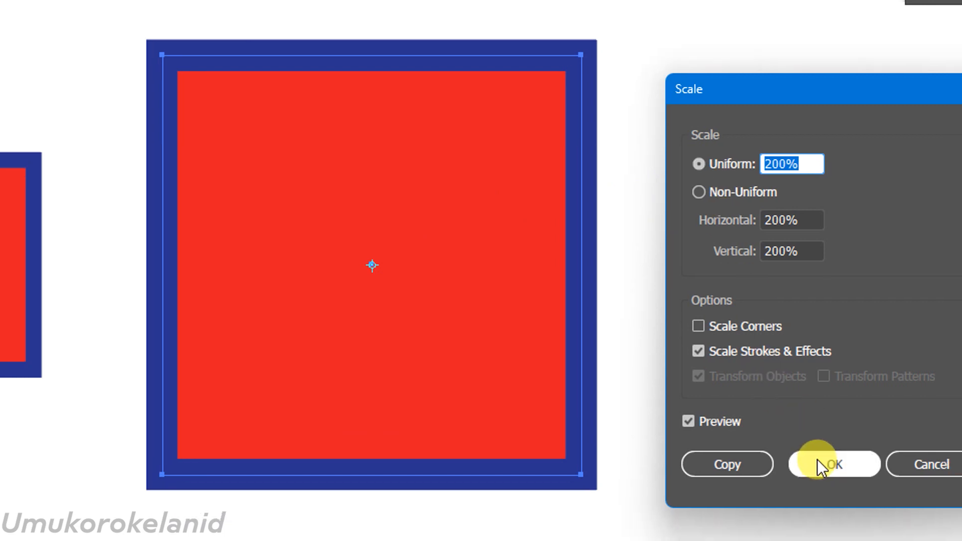
left_click(841, 495)
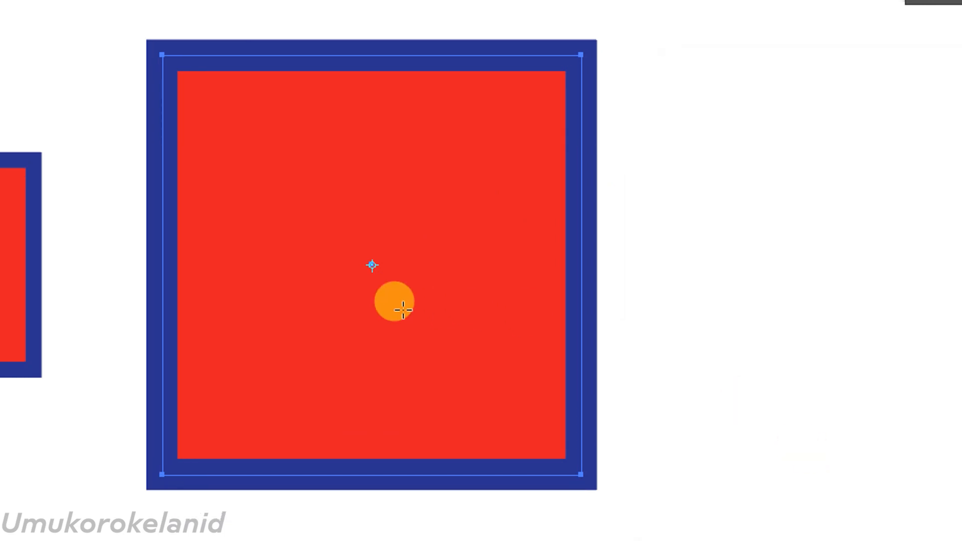